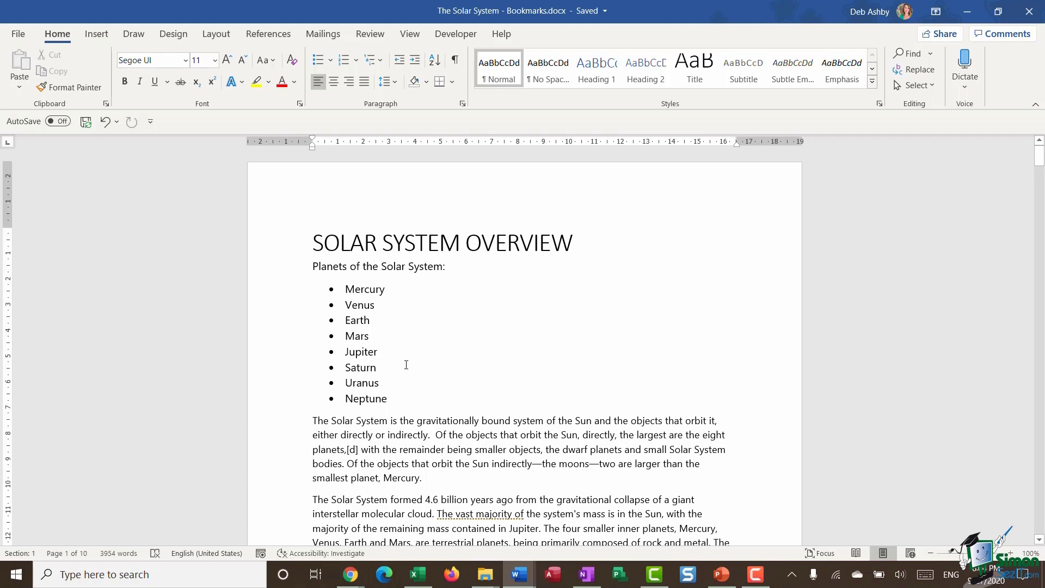
Select the planet list from Mercury to Neptune, then scroll down through the document
left_click_drag(392, 402, 383, 287)
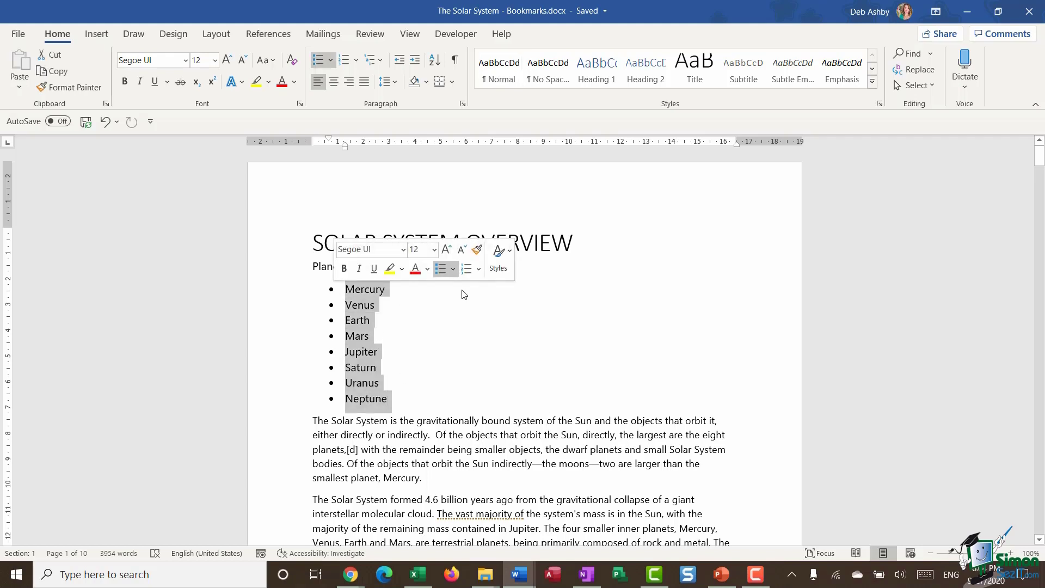
left_click(490, 327)
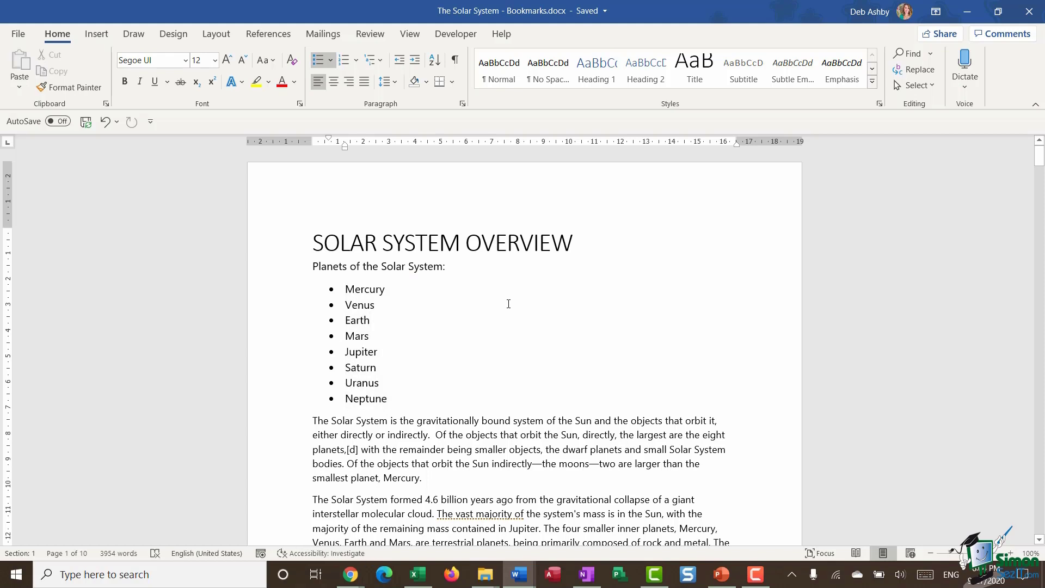
scroll(508, 304, "down", 15)
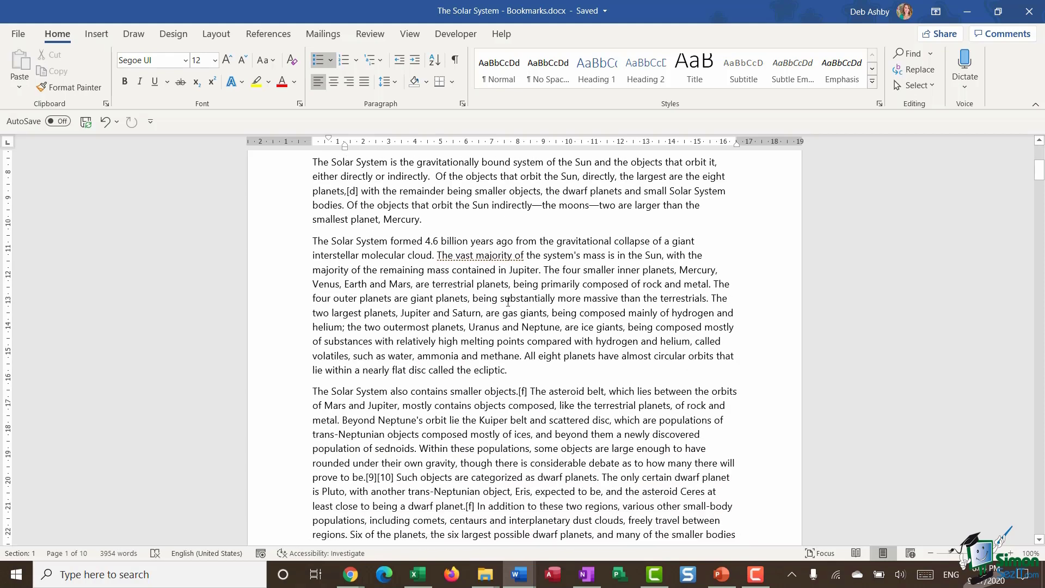
scroll(507, 302, "down", 2)
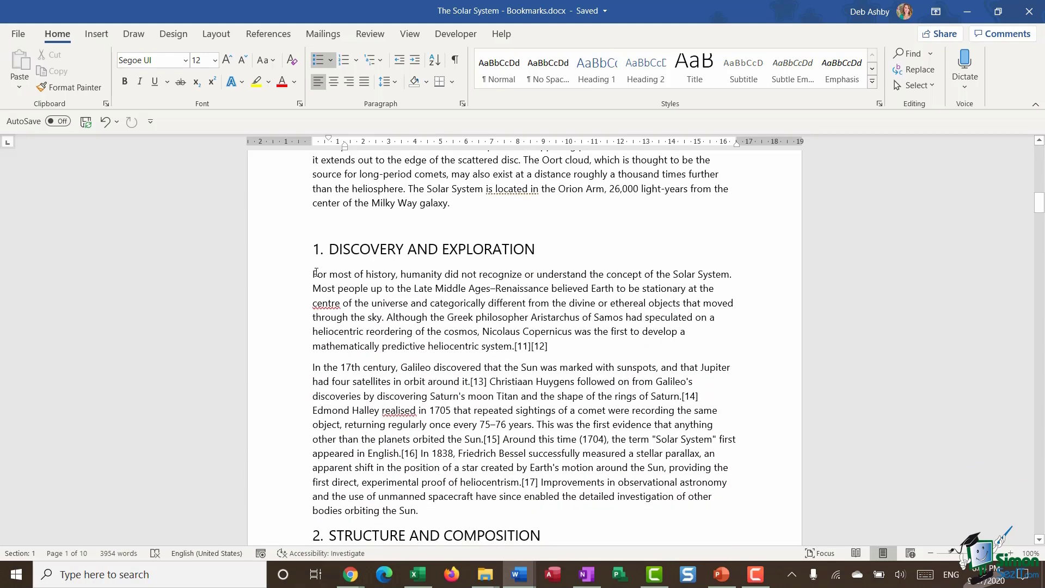
scroll(473, 280, "down", 20)
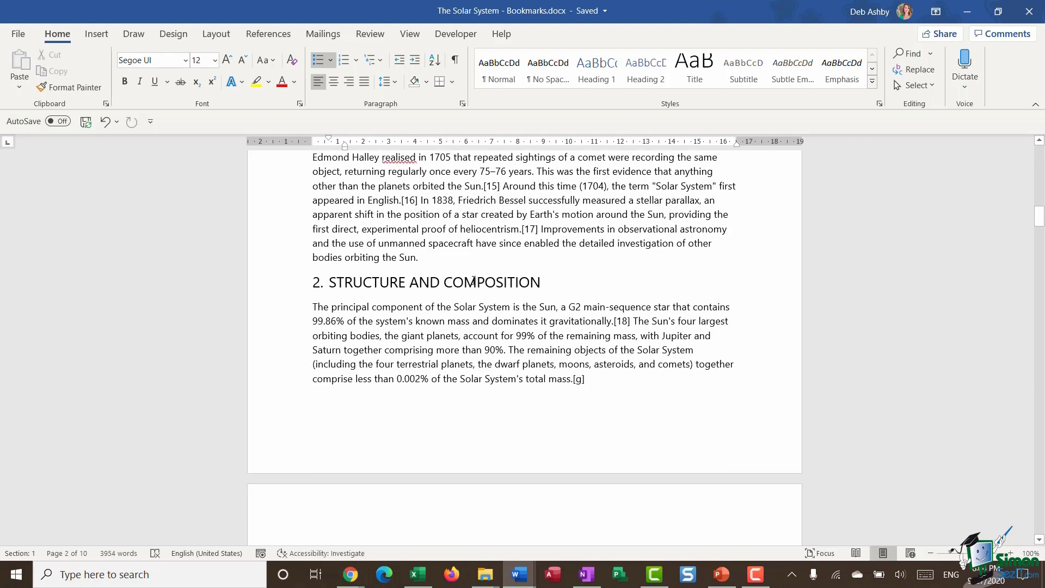
scroll(473, 280, "down", 20)
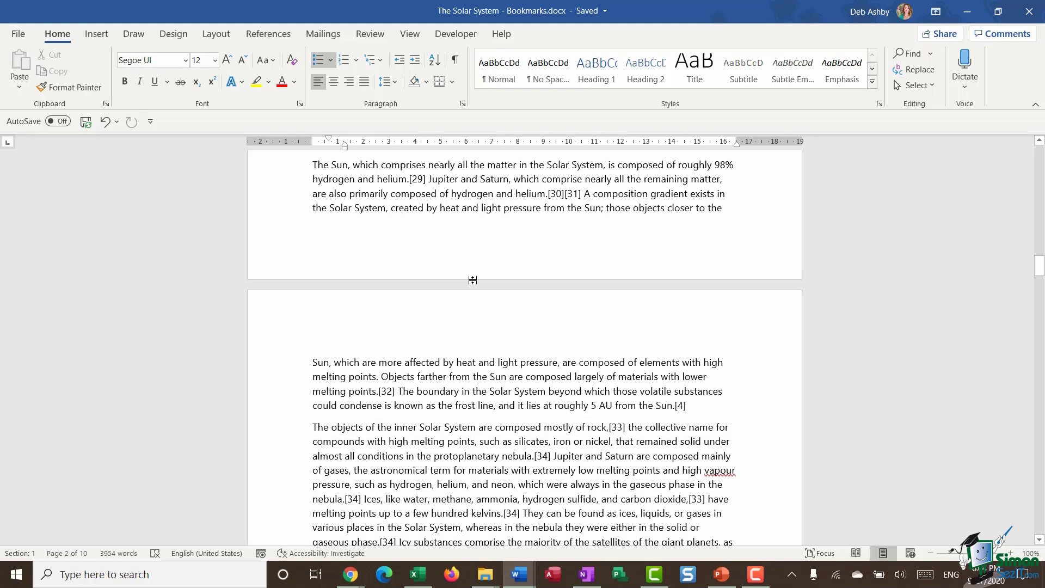
scroll(473, 280, "down", 20)
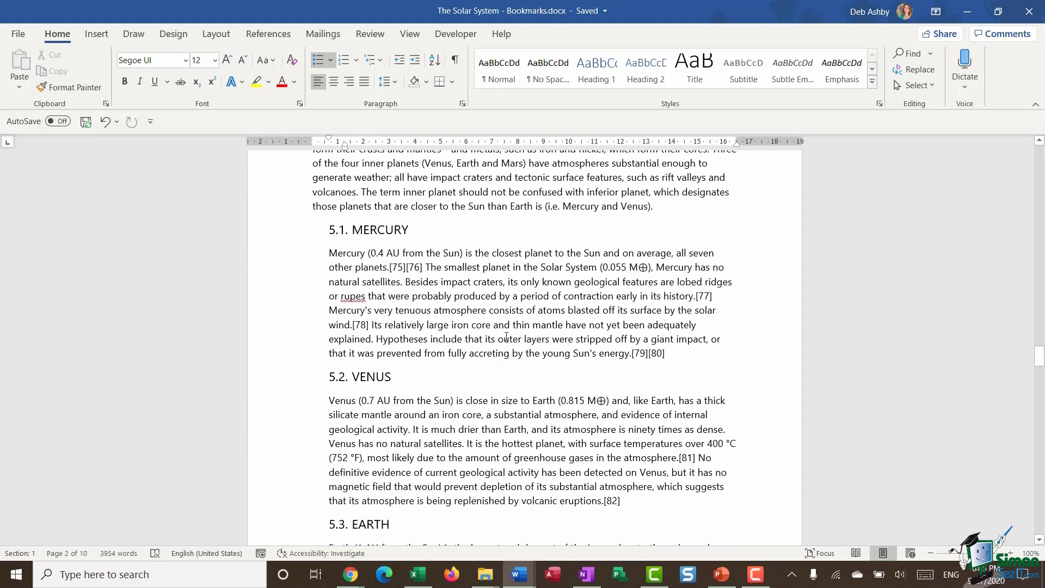
scroll(506, 336, "down", 3)
scroll(451, 330, "down", 3)
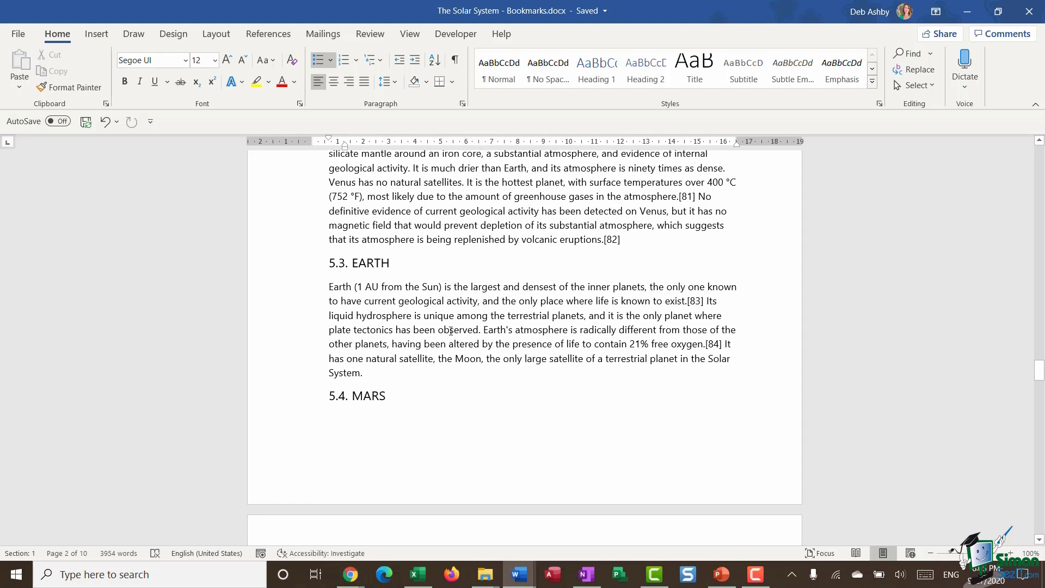
scroll(450, 330, "up", 7)
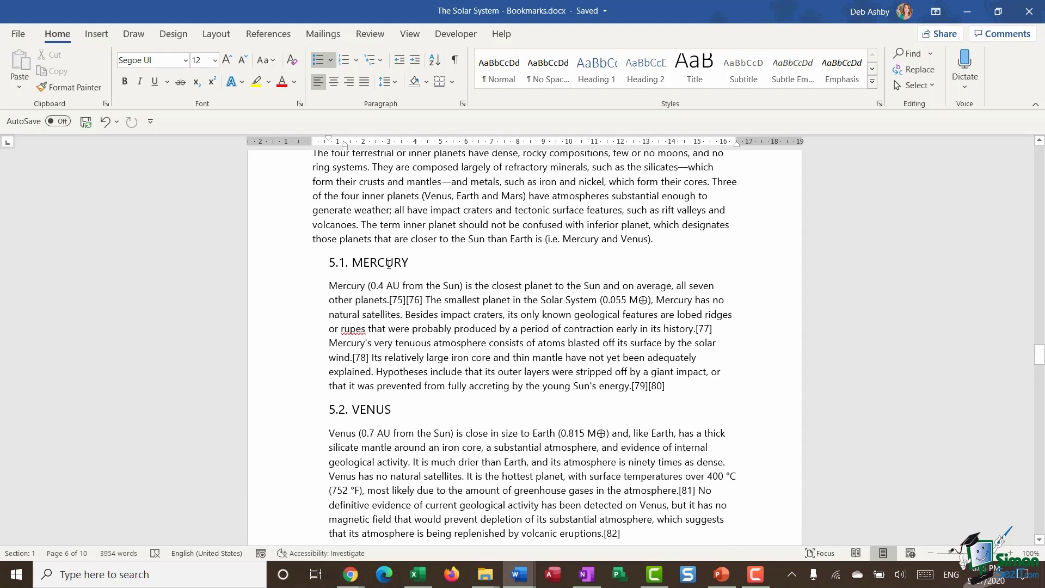
Check the multilevel numbering options without changes, then select Mercury and Venus in the top list
left_click(380, 60)
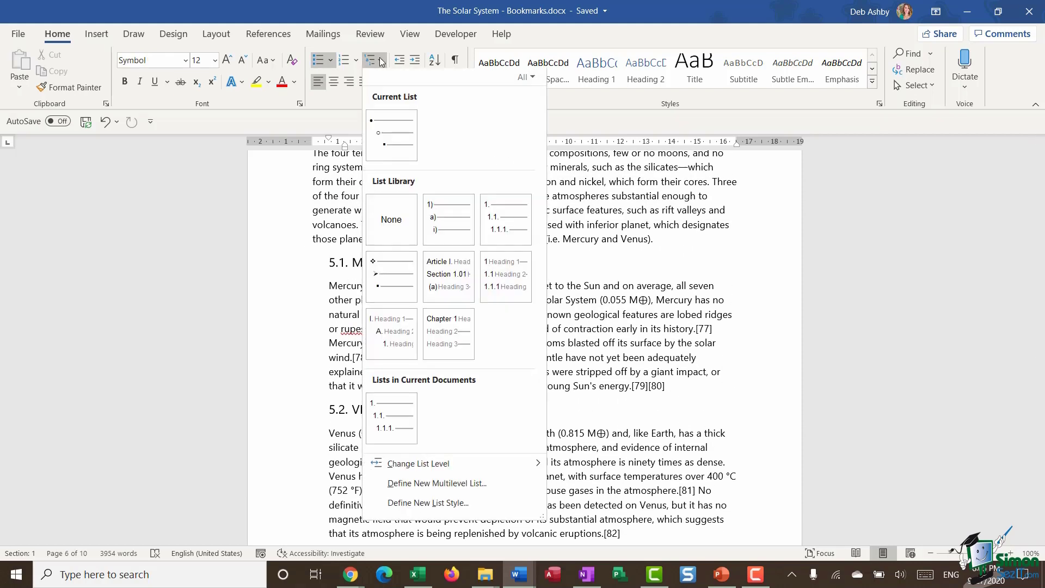
mouse_move(508, 223)
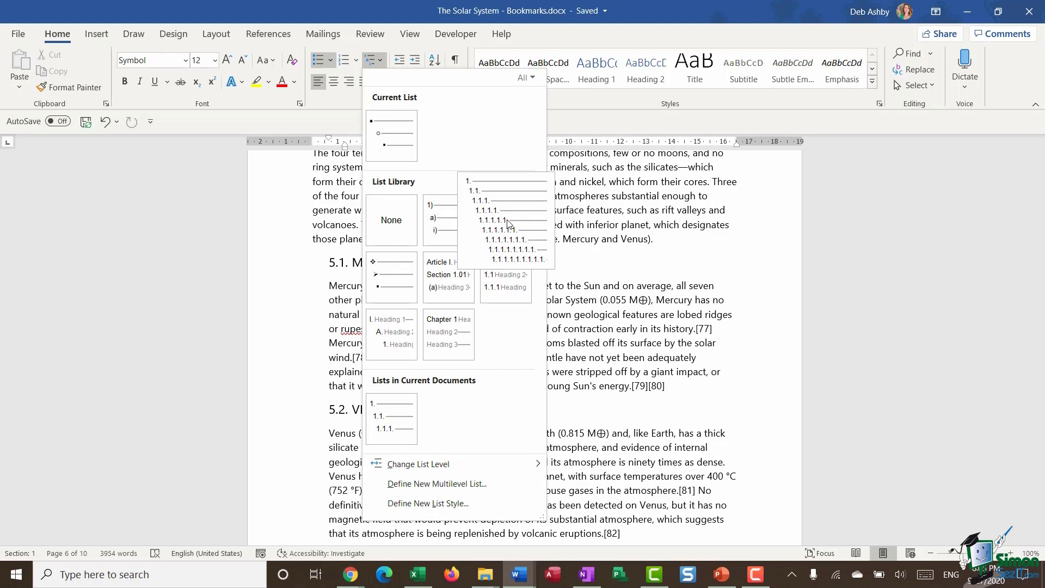
left_click(611, 220)
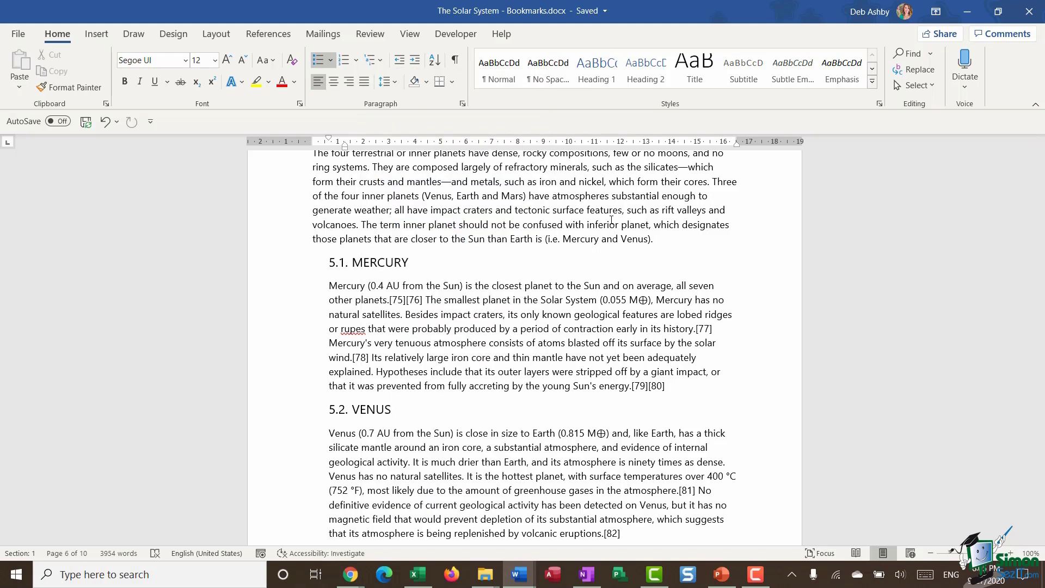
key("ctrl+Home")
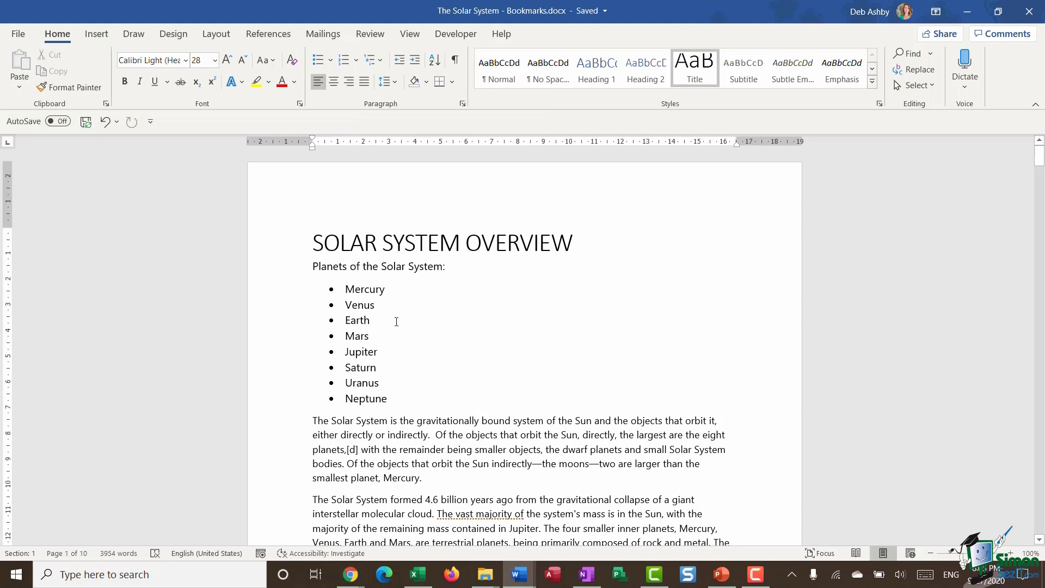
double_click(358, 289)
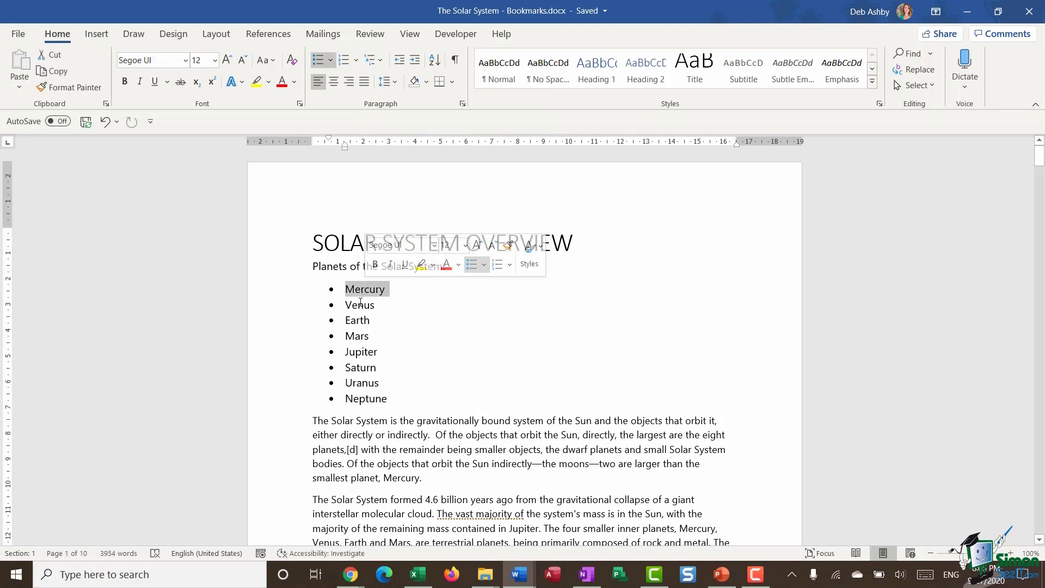
double_click(360, 305)
key("Down")
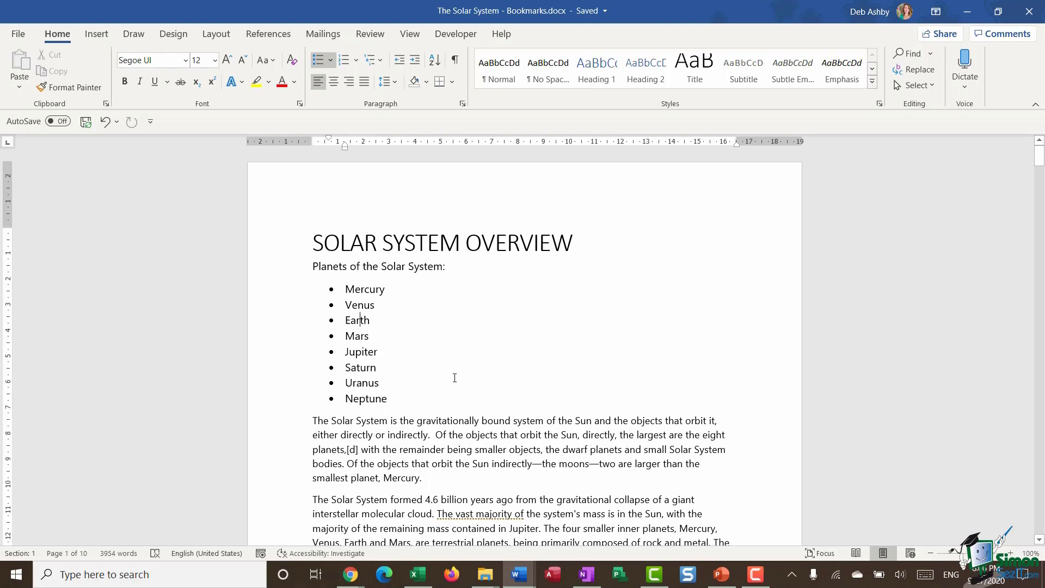
Scroll to the 5.1 MERCURY heading on page 6 and place the cursor in it
scroll(455, 377, "down", 10)
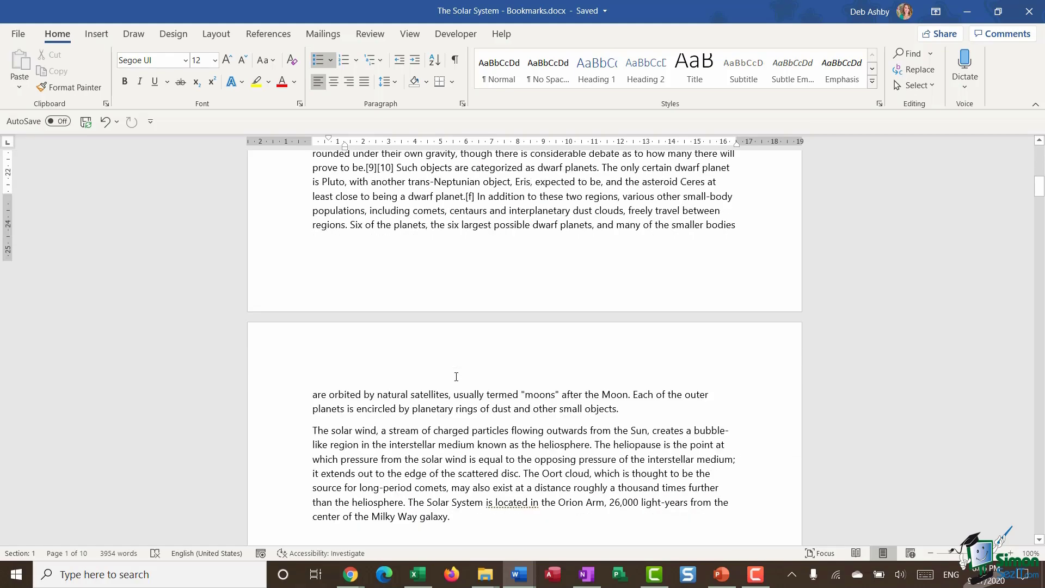
scroll(454, 376, "down", 15)
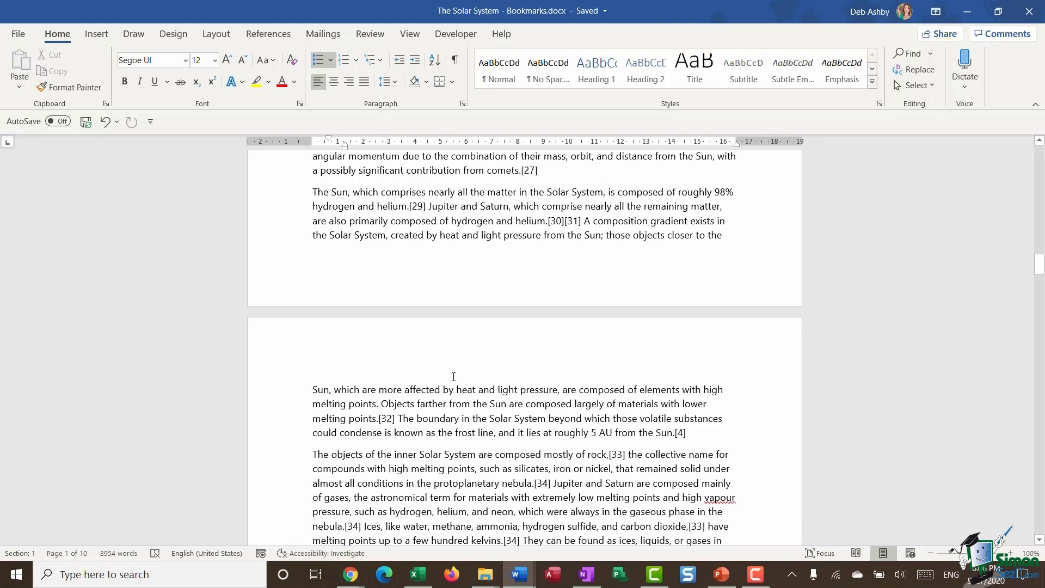
scroll(453, 377, "down", 15)
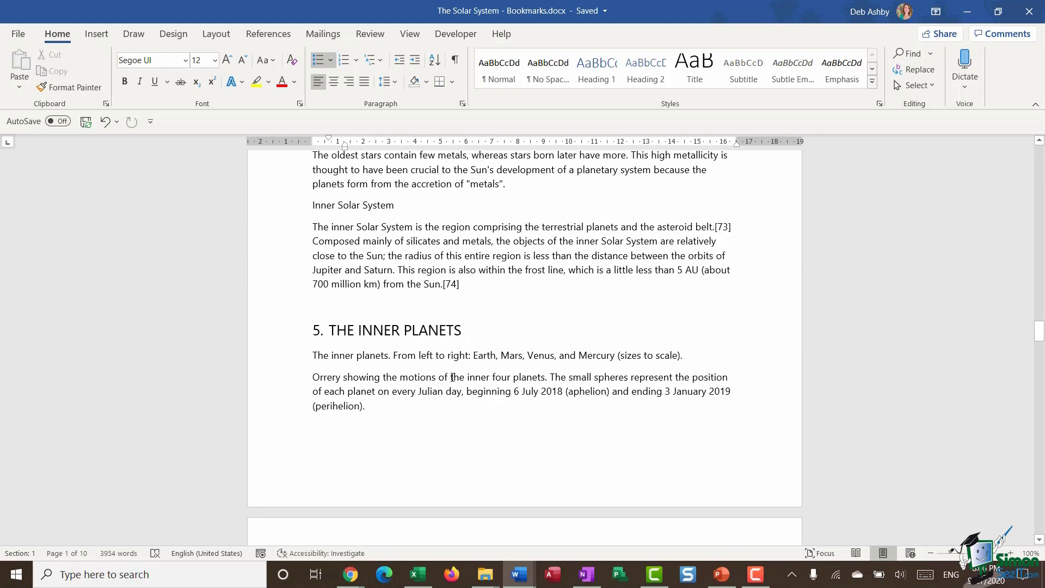
scroll(454, 376, "down", 15)
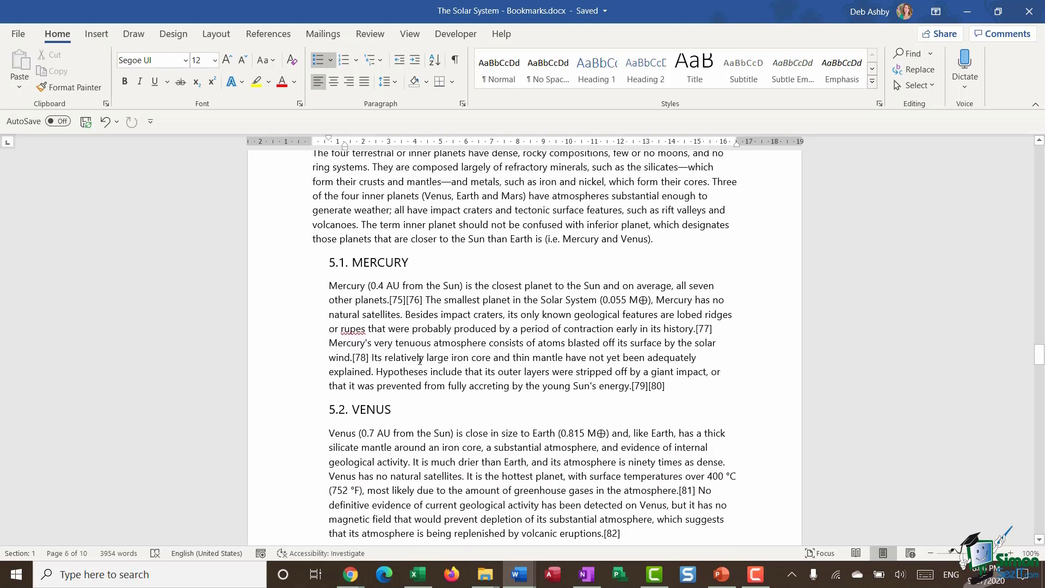
left_click(352, 264)
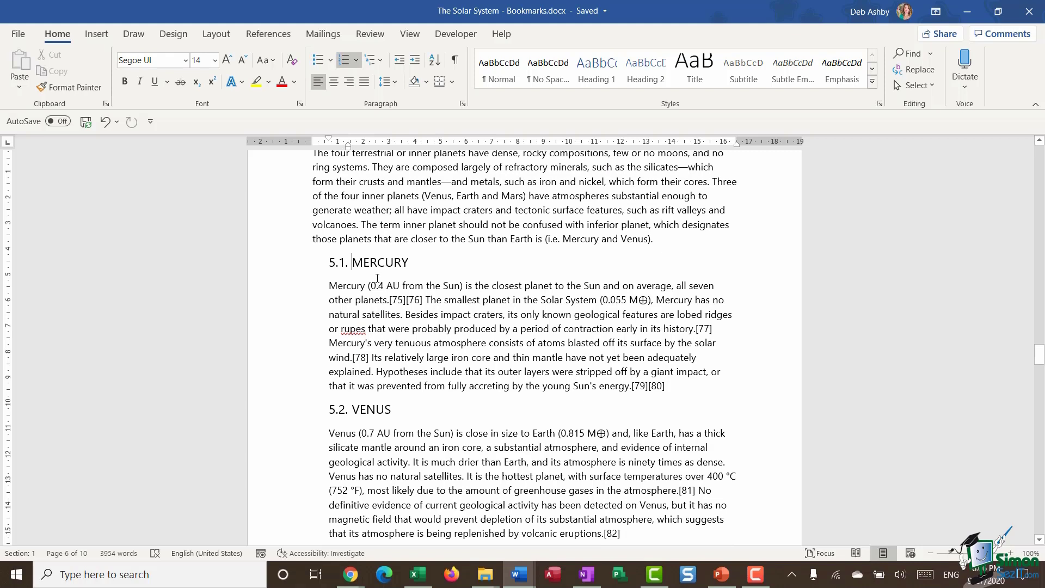
left_click(97, 35)
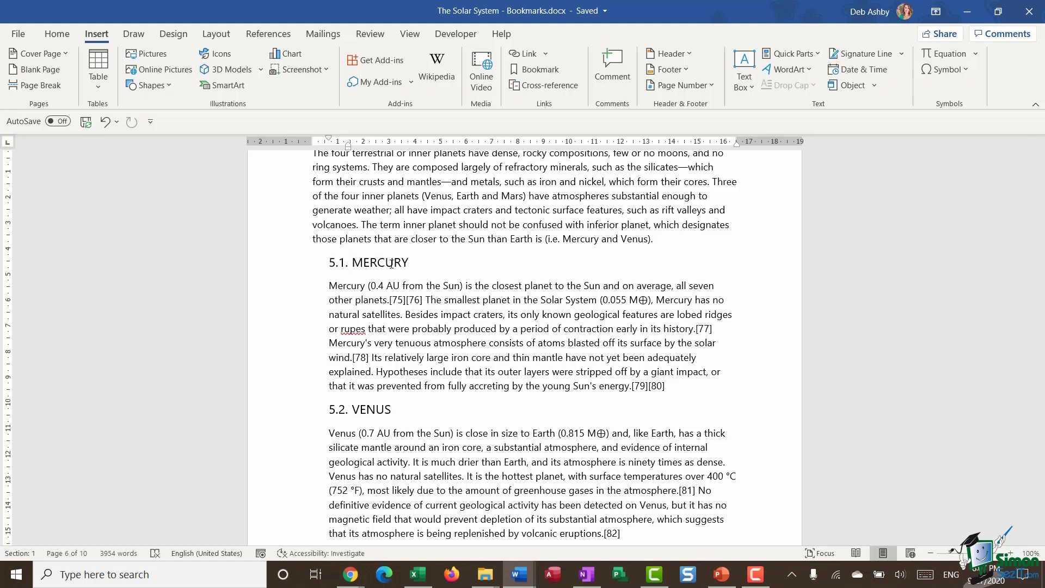
Select the MERCURY heading word and add a bookmark named Mercury to it
double_click(391, 264)
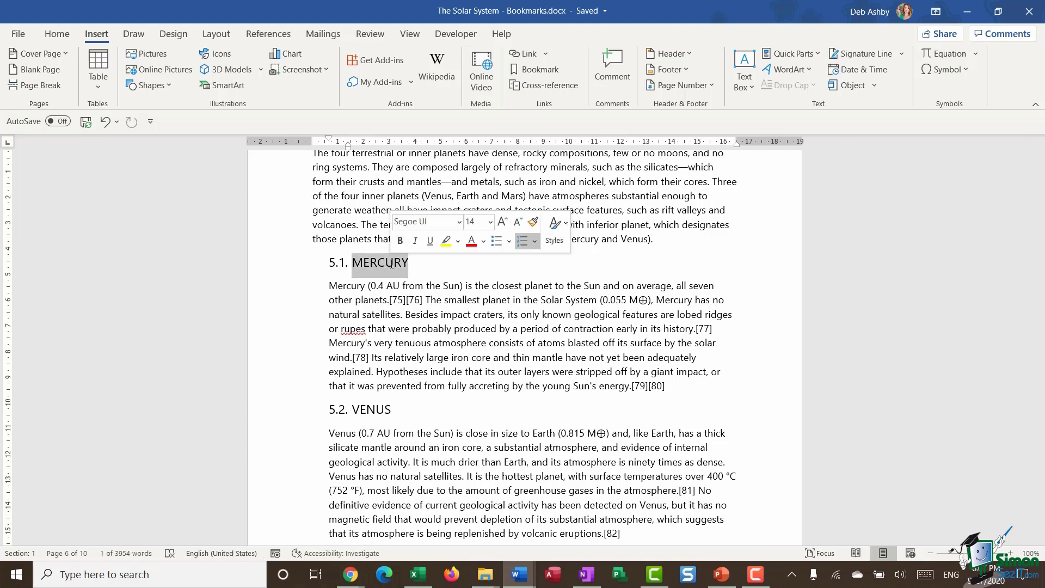
left_click(536, 69)
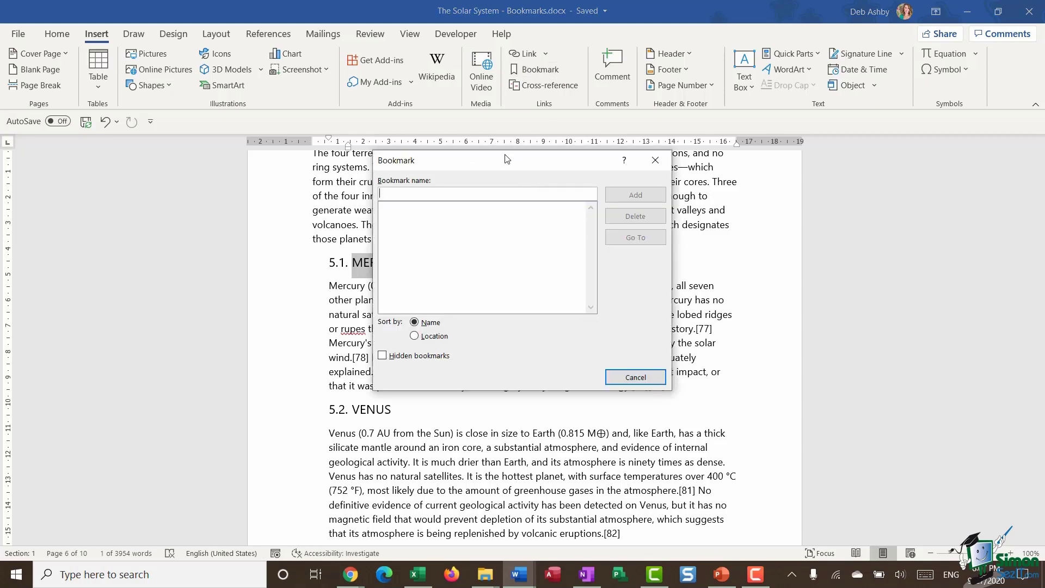
left_click_drag(506, 158, 608, 173)
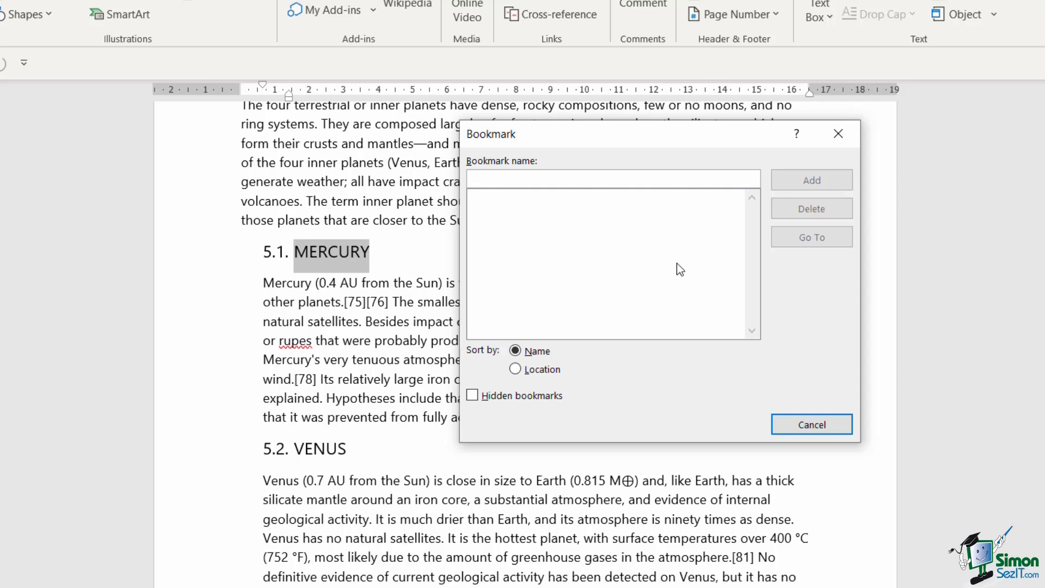
type("Merc")
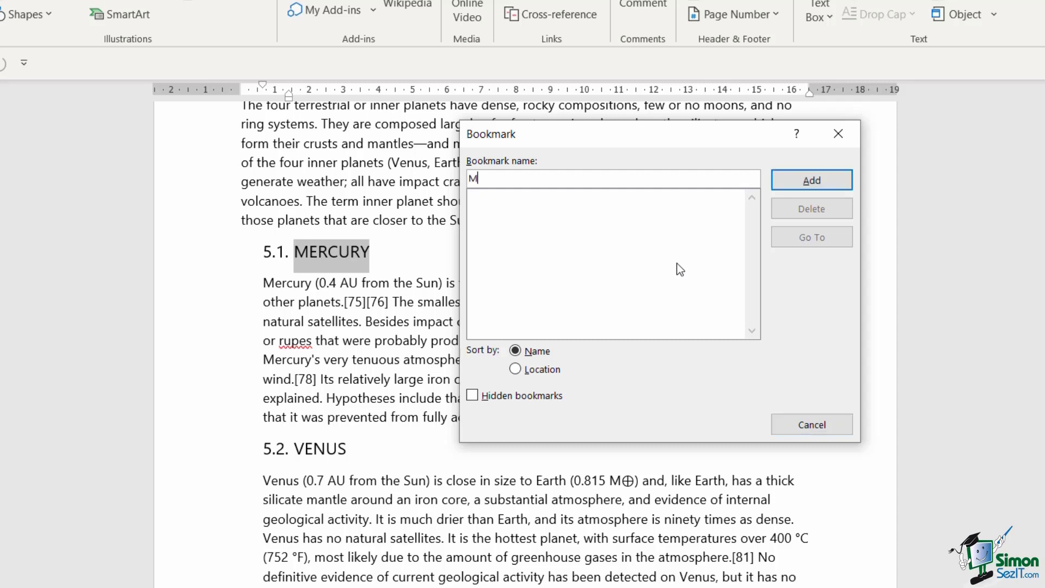
type("ury")
left_click(808, 178)
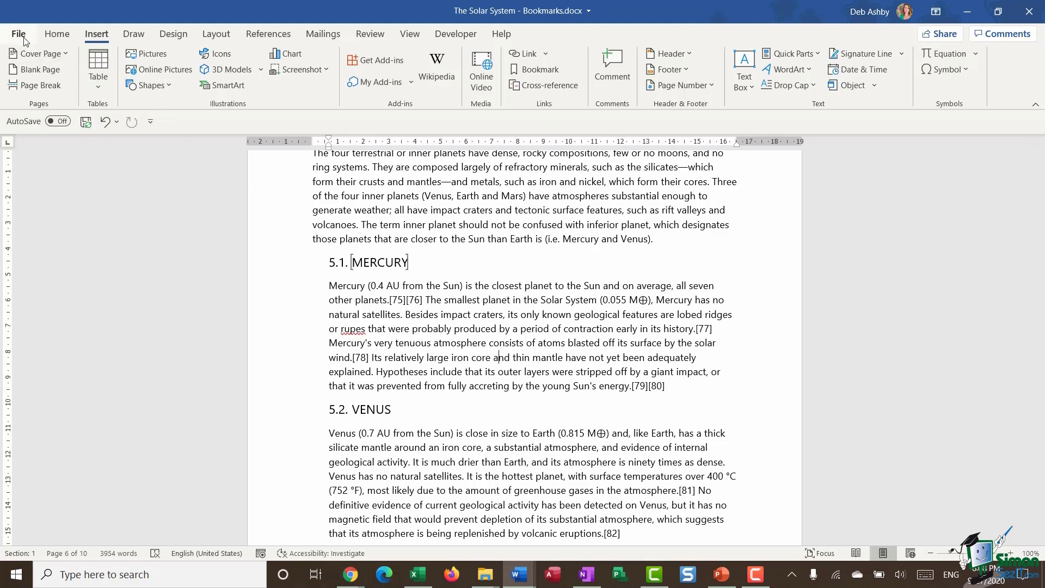
In Word Options > Advanced, tick Show bookmarks under Show document content
left_click(19, 35)
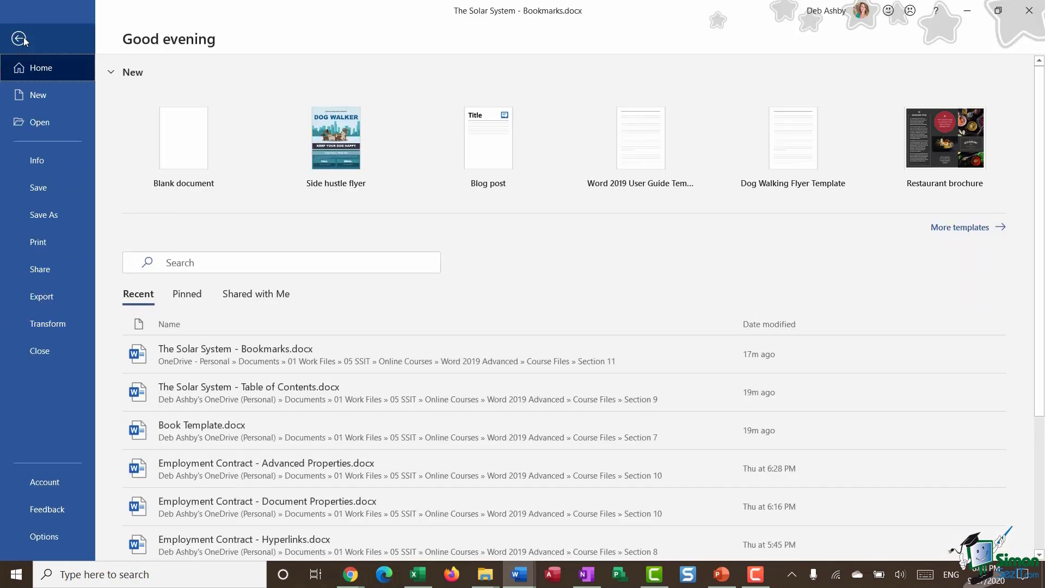
left_click(53, 538)
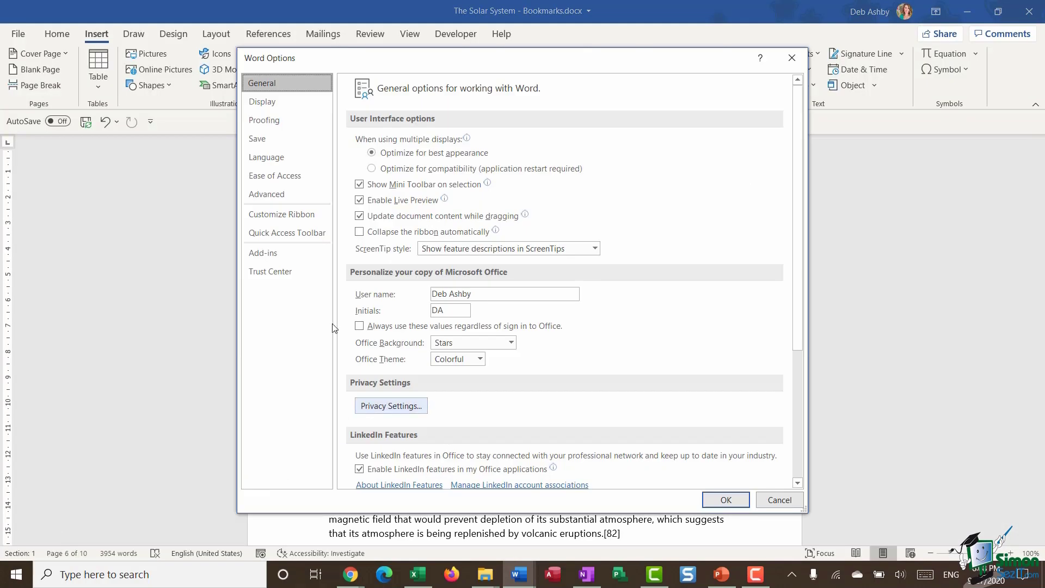
left_click(283, 195)
left_click_drag(799, 122, 808, 264)
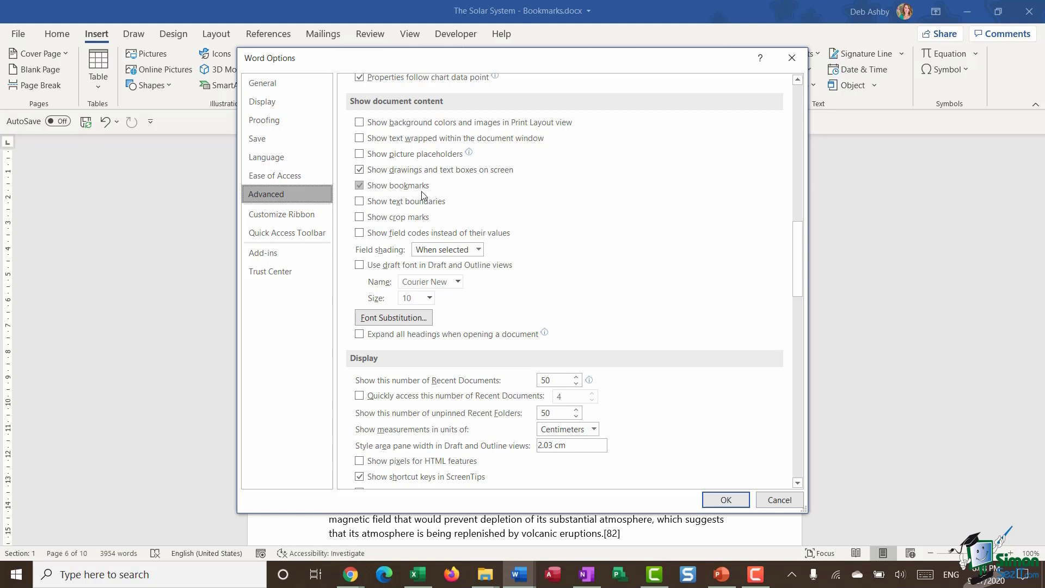
Apply the Show bookmarks setting, then select Mercury in the planet list at the top
left_click(729, 500)
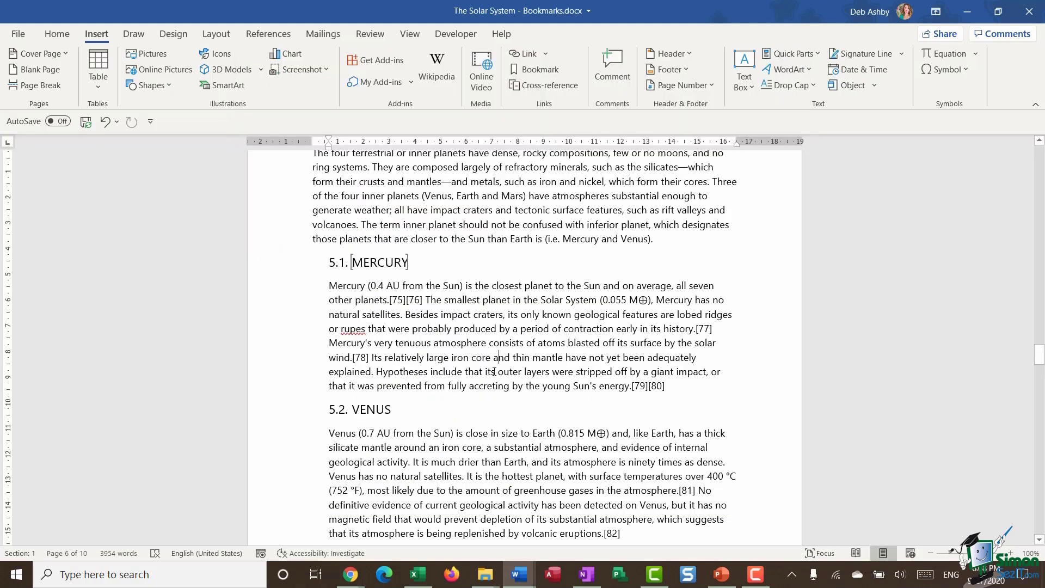
left_click(422, 262)
key("ctrl+Home")
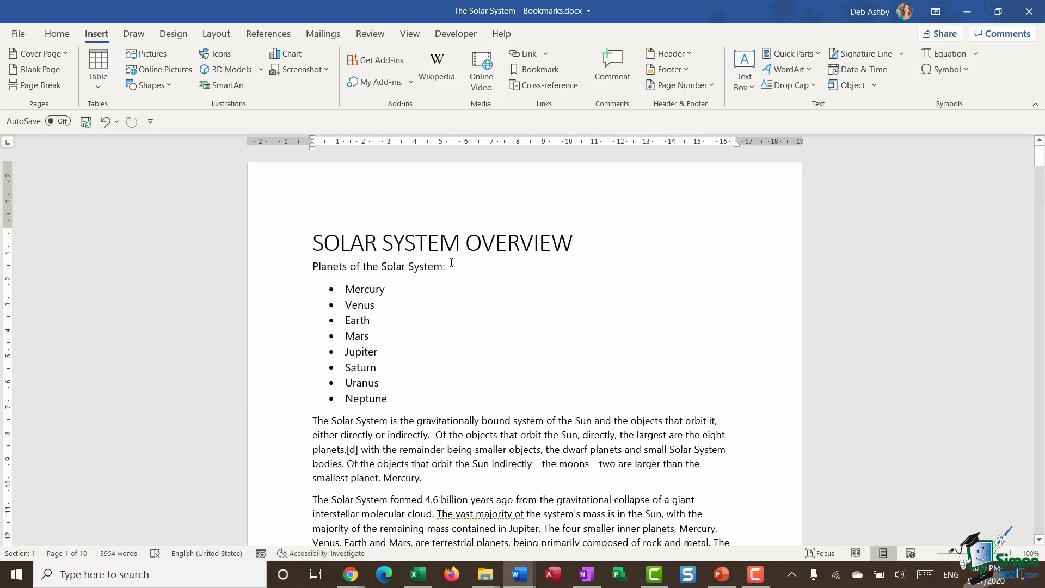
double_click(362, 289)
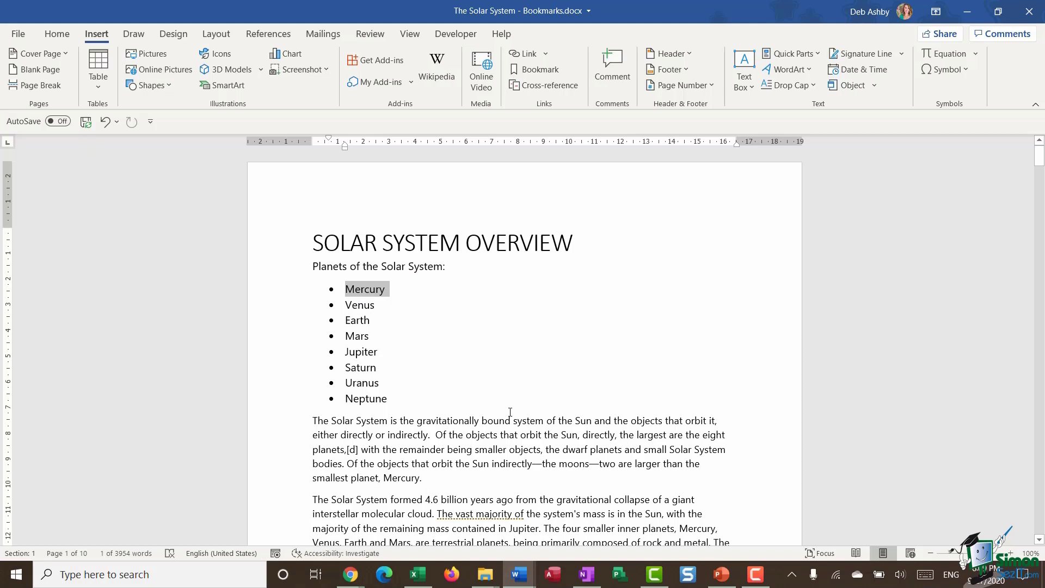
Insert a hyperlink on Mercury that targets the Mercury bookmark in this document
left_click(545, 54)
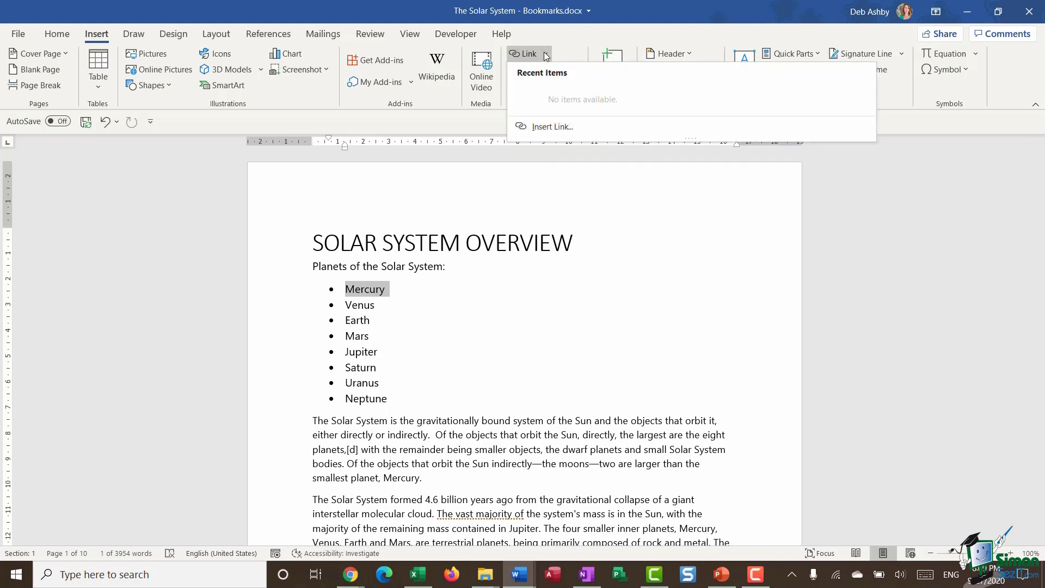
left_click(544, 127)
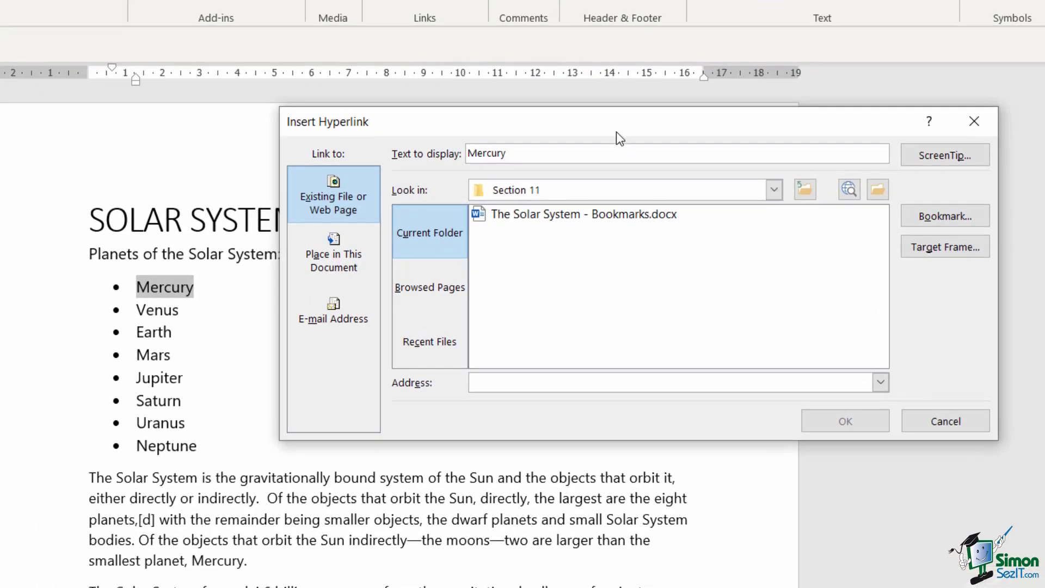
left_click_drag(616, 131, 579, 119)
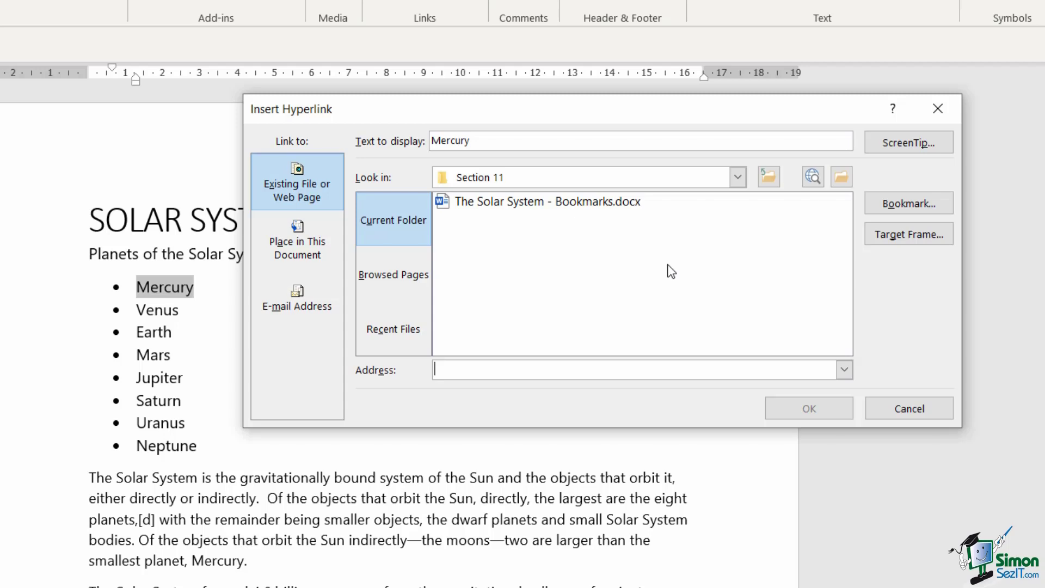
left_click(296, 197)
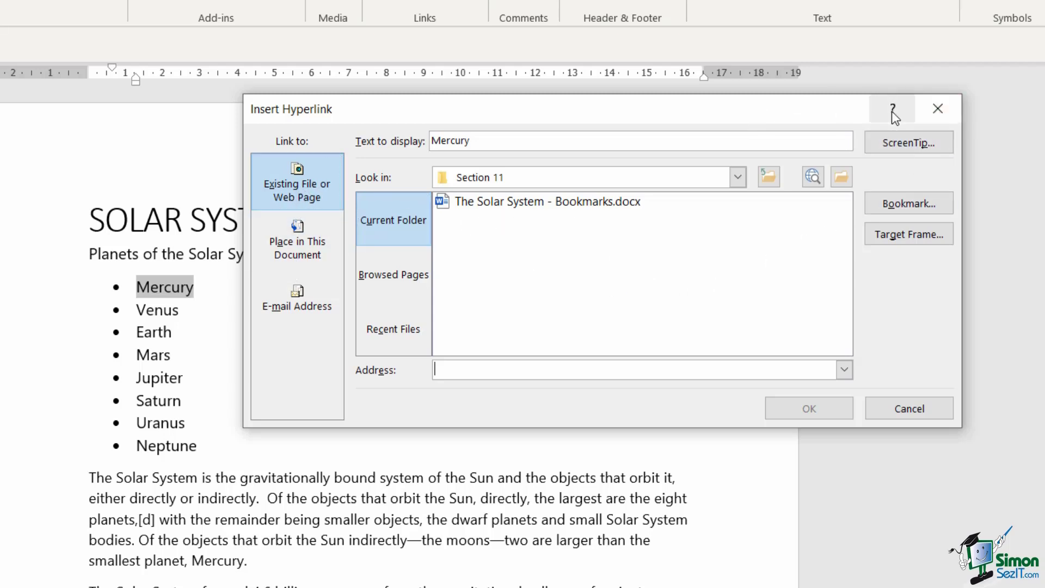
left_click(914, 206)
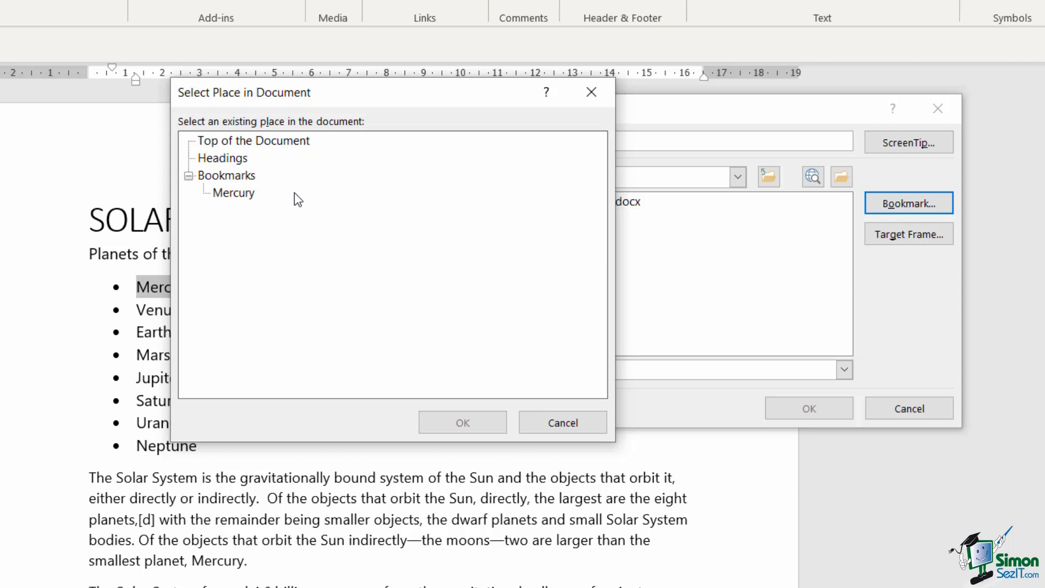
left_click(229, 193)
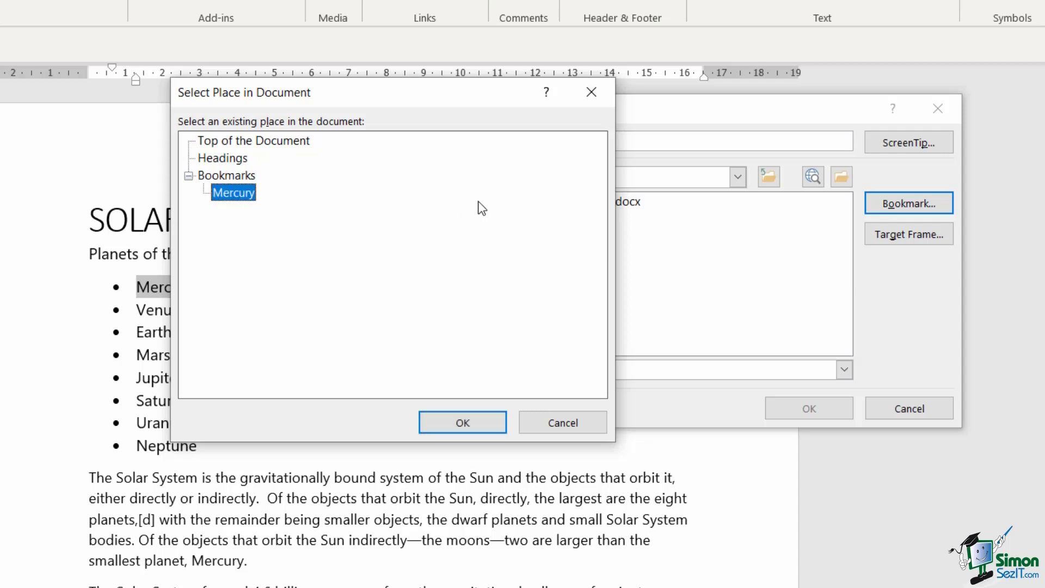
left_click(462, 423)
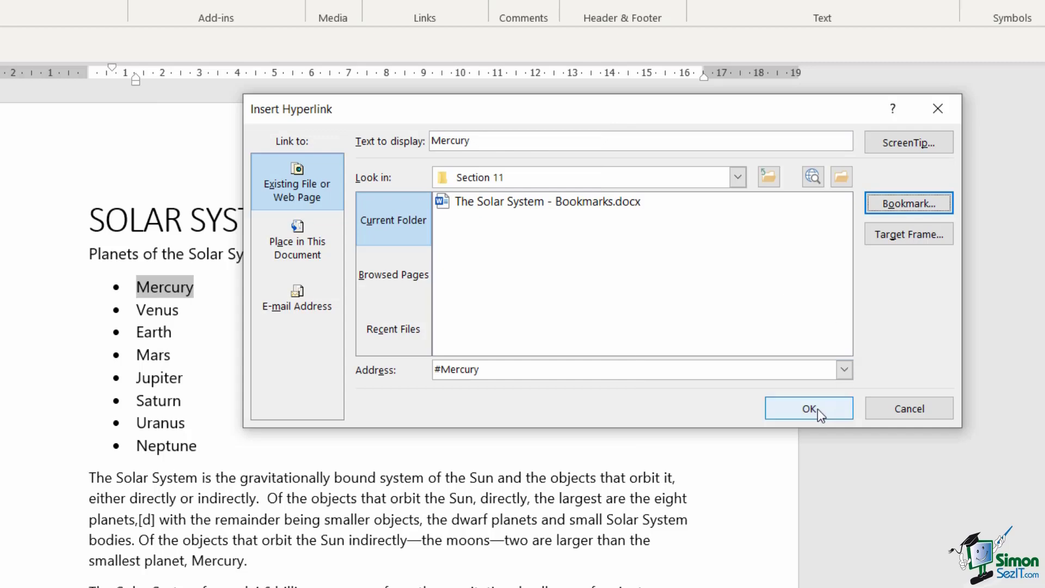
left_click(809, 409)
left_click(352, 311)
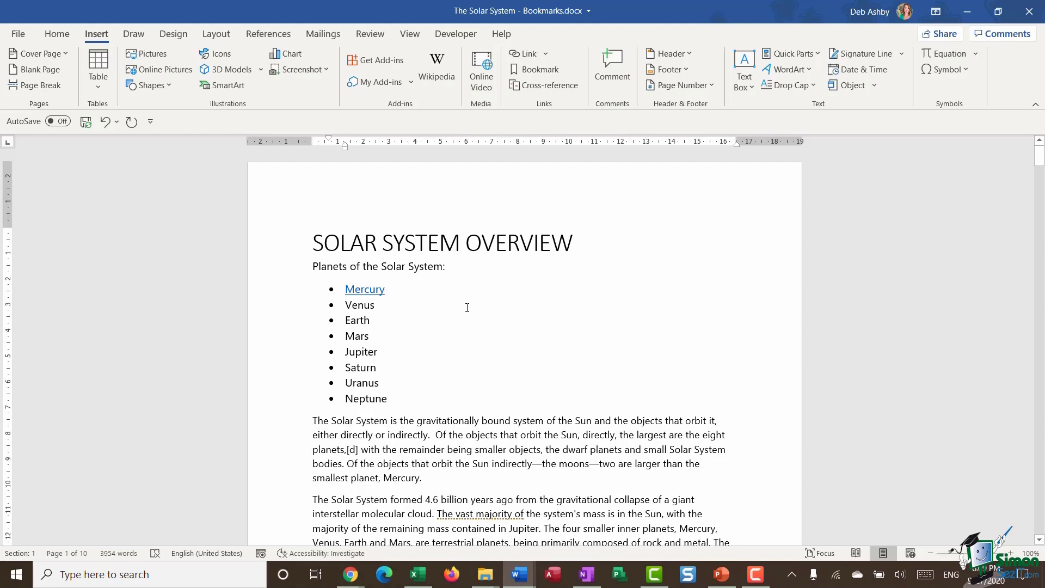
Follow the Mercury link to its heading, then add a Venus bookmark on the 5.2 VENUS heading
left_click(364, 293, "ctrl")
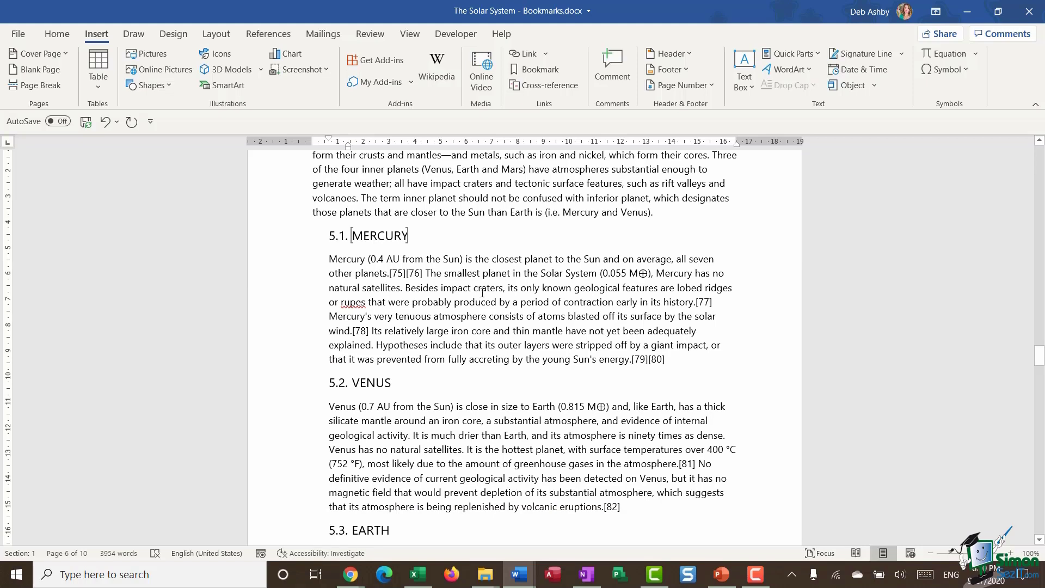
left_click(481, 267)
double_click(365, 383)
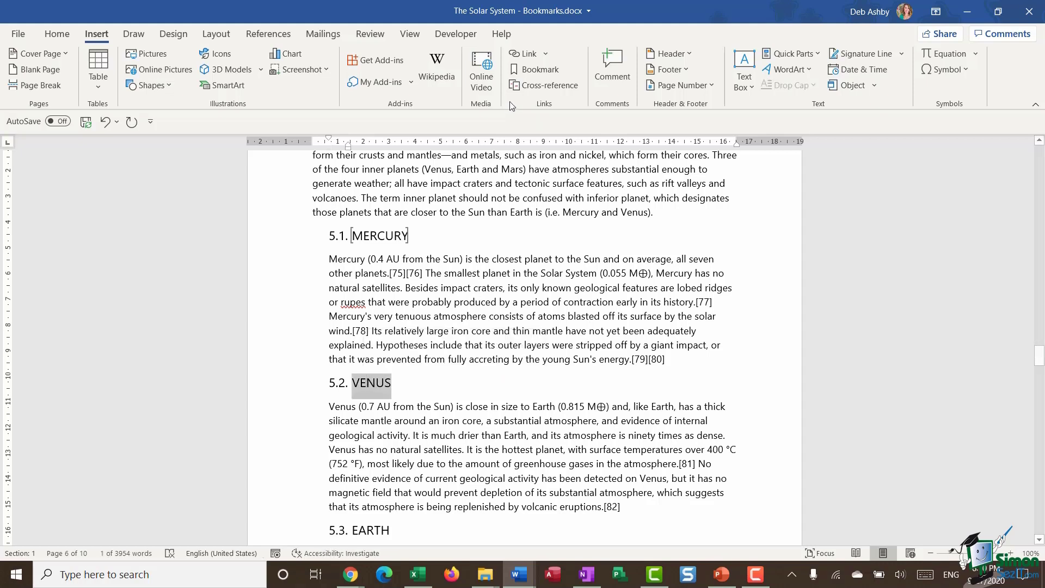
left_click(537, 70)
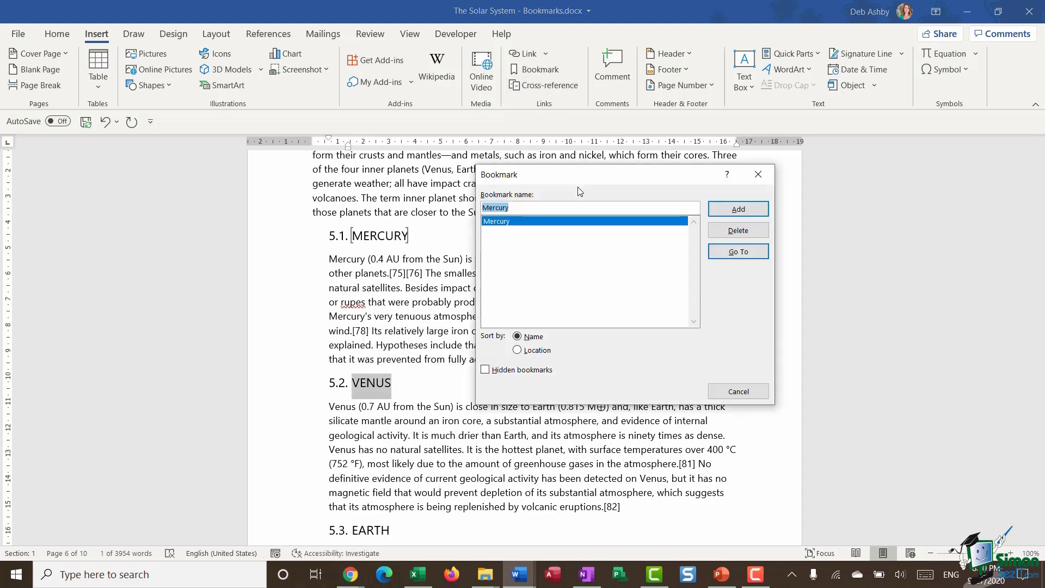
type("Venus")
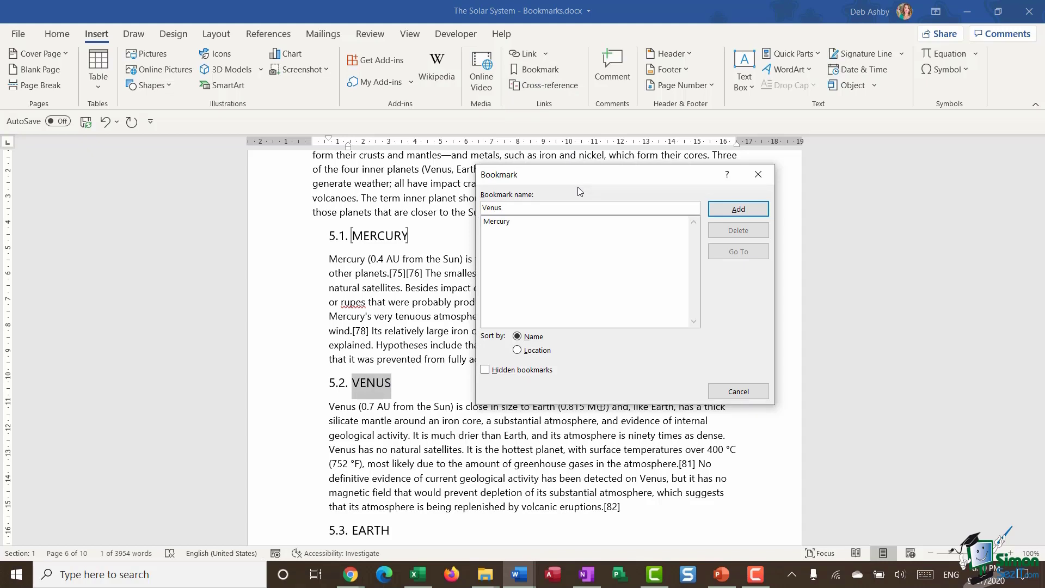
left_click(736, 209)
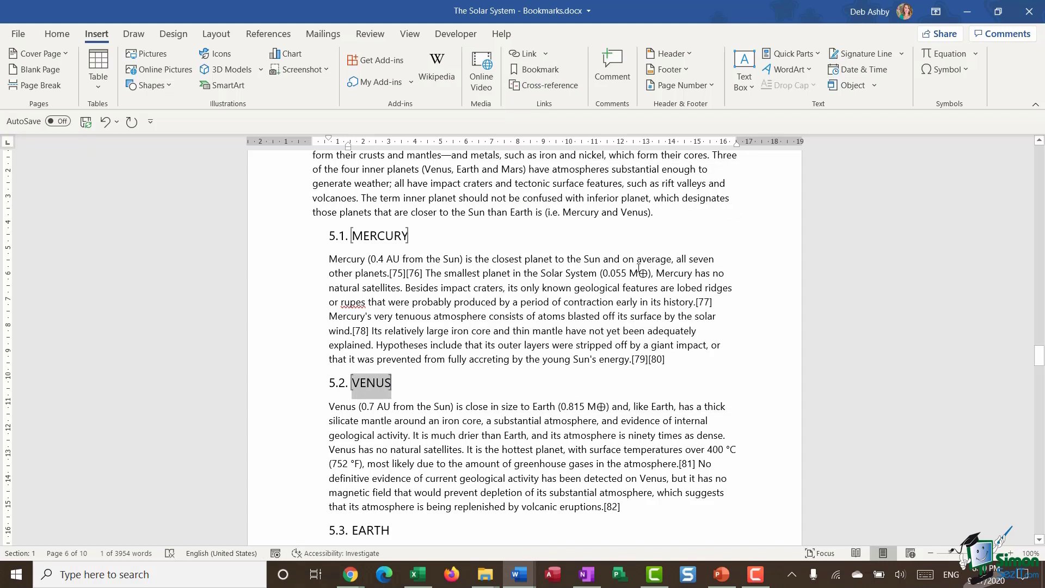
left_click(550, 304)
Link Venus in the page 1 list to the Venus bookmark and follow the link to test it
key("ctrl+Home")
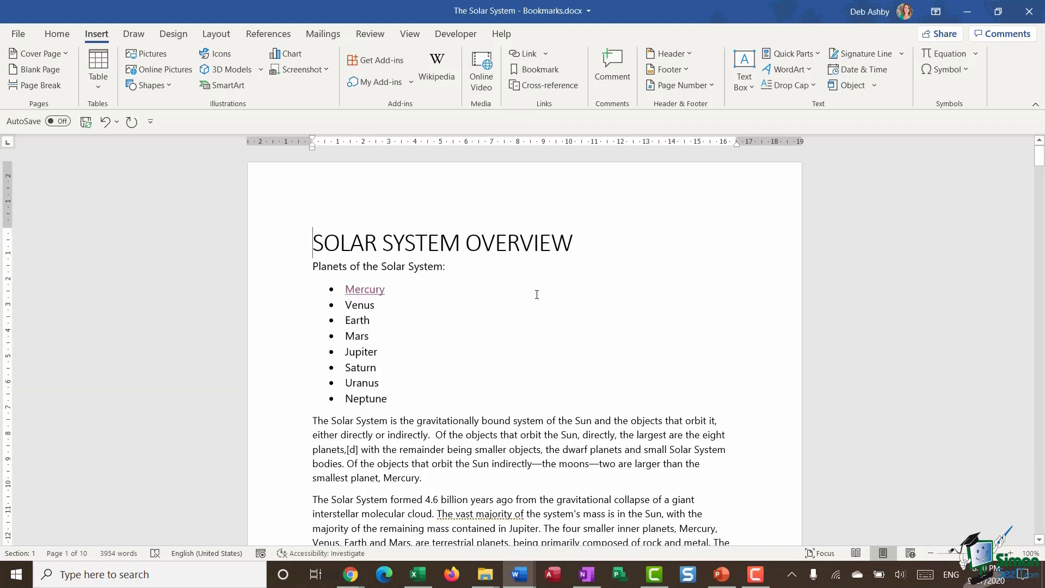
double_click(447, 303)
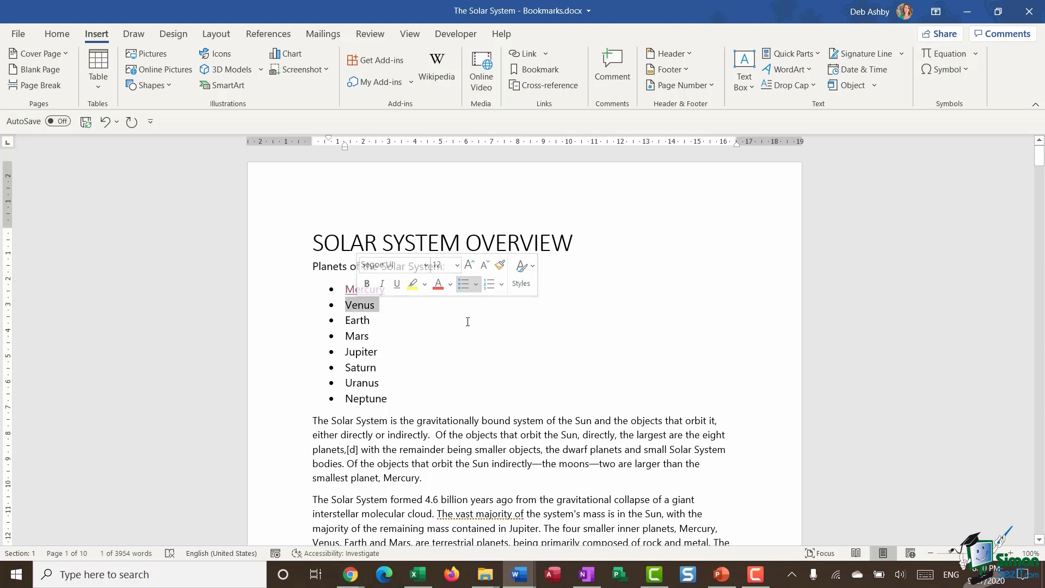
left_click(545, 54)
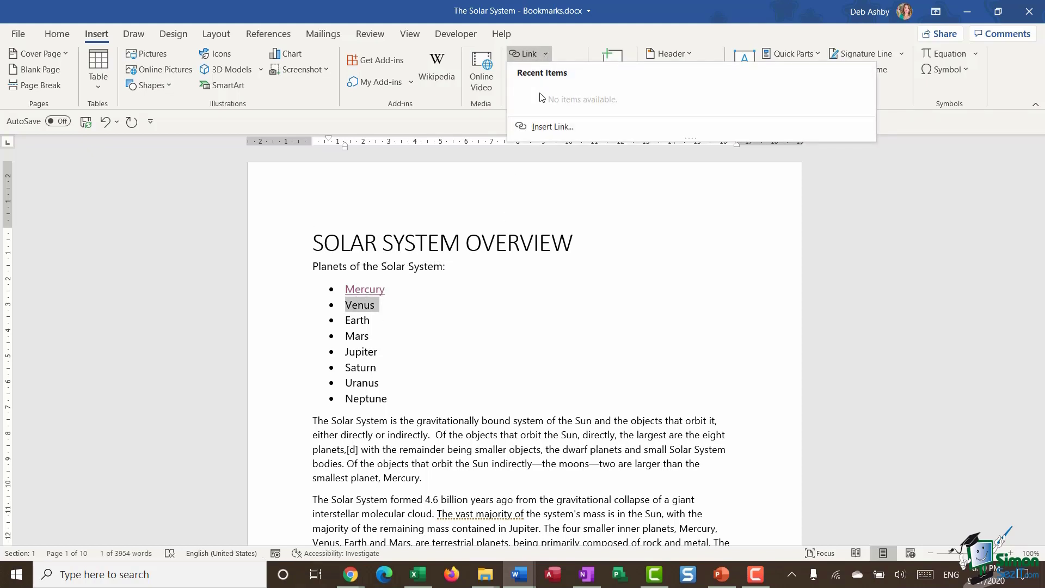
left_click(544, 126)
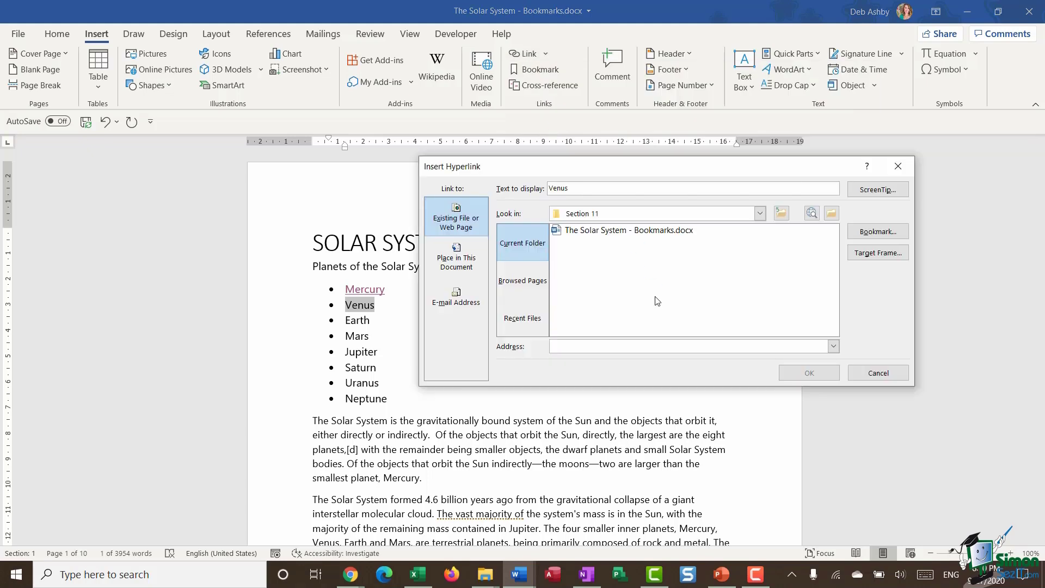
left_click(882, 235)
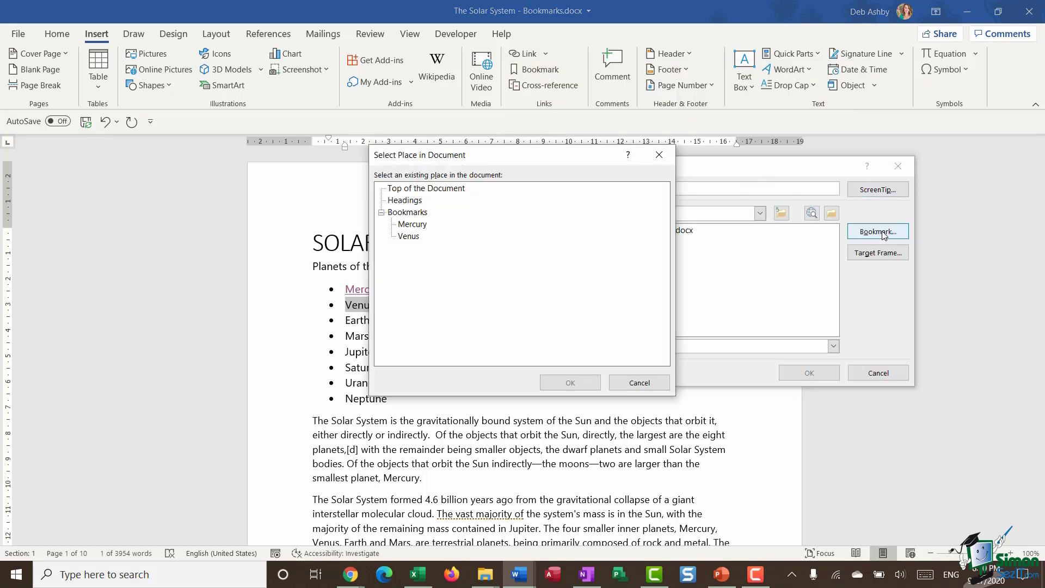
left_click(416, 238)
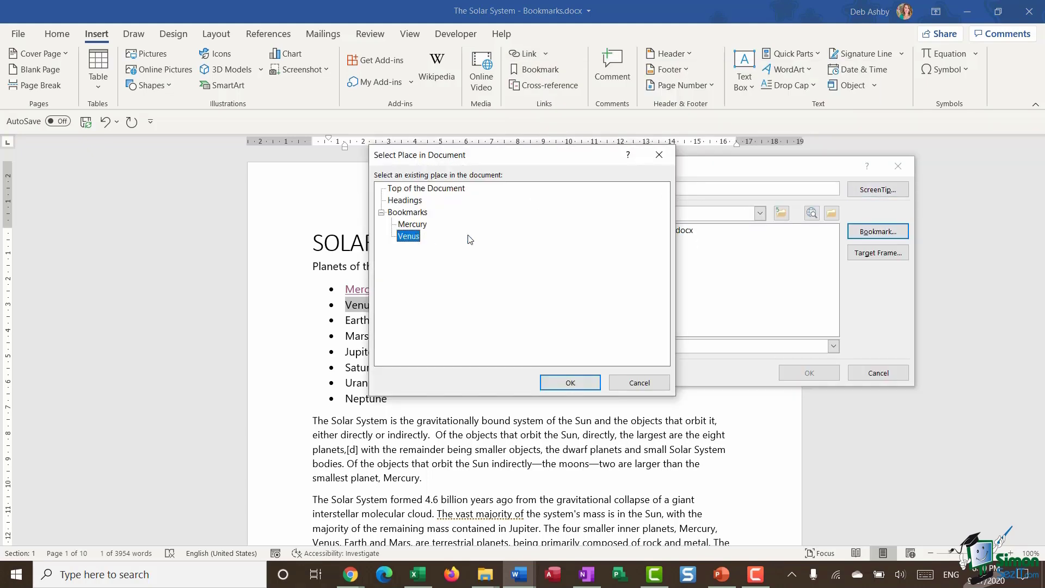
left_click(581, 383)
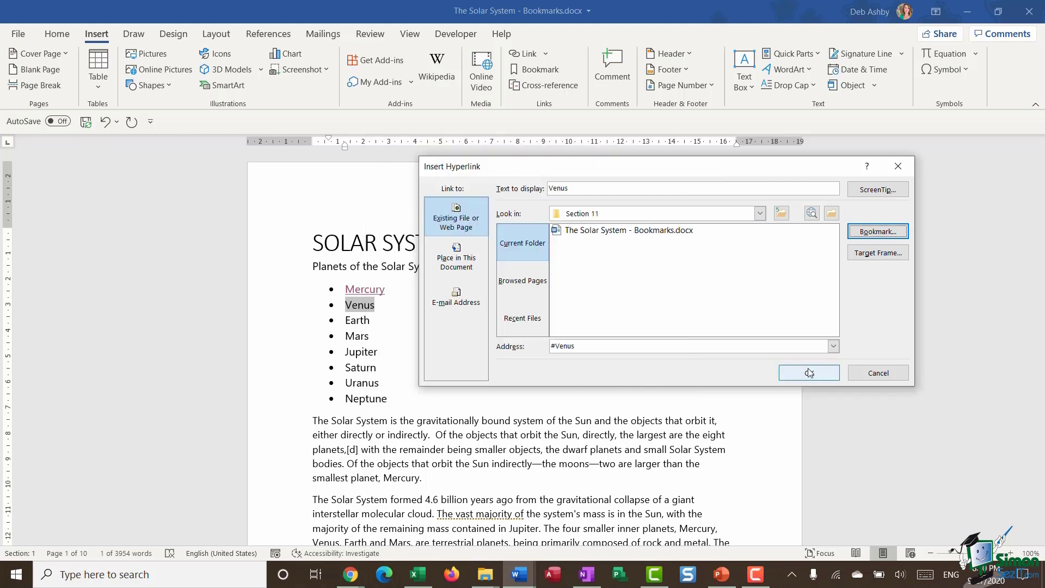
left_click(809, 373)
left_click(357, 306, "ctrl")
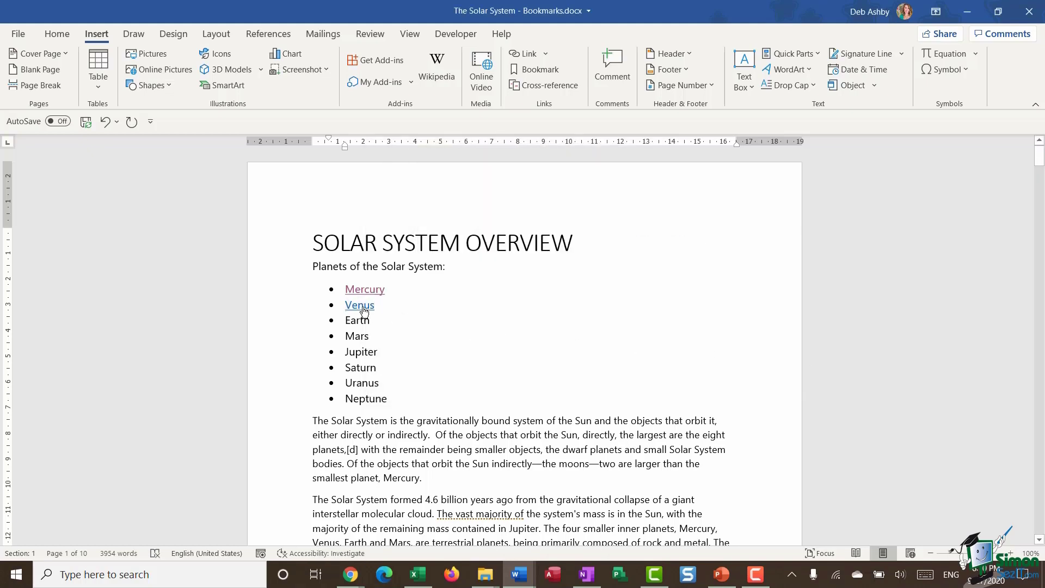